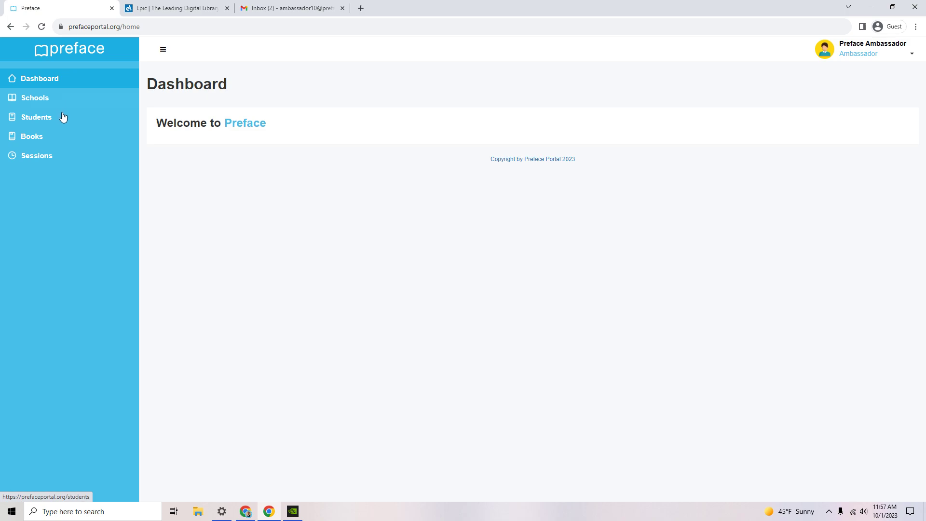
# Step: Review the list of scheduled tutoring sessions and the Manx Cats book page in Epic
pyautogui.click(60, 159)
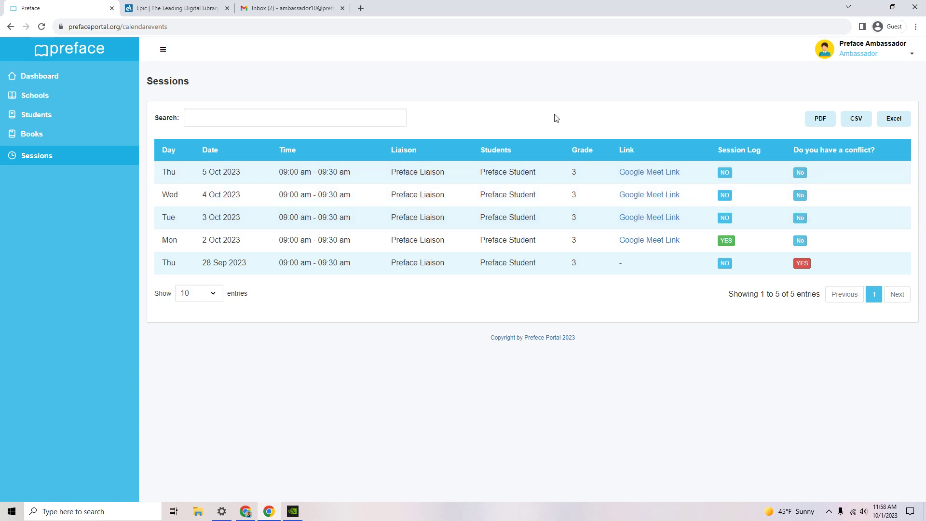
pyautogui.click(183, 11)
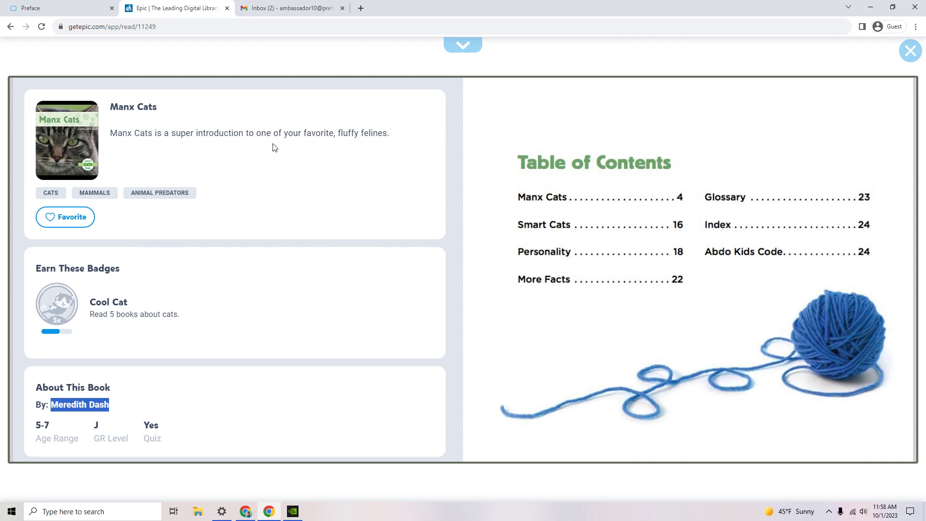
pyautogui.press('Right')
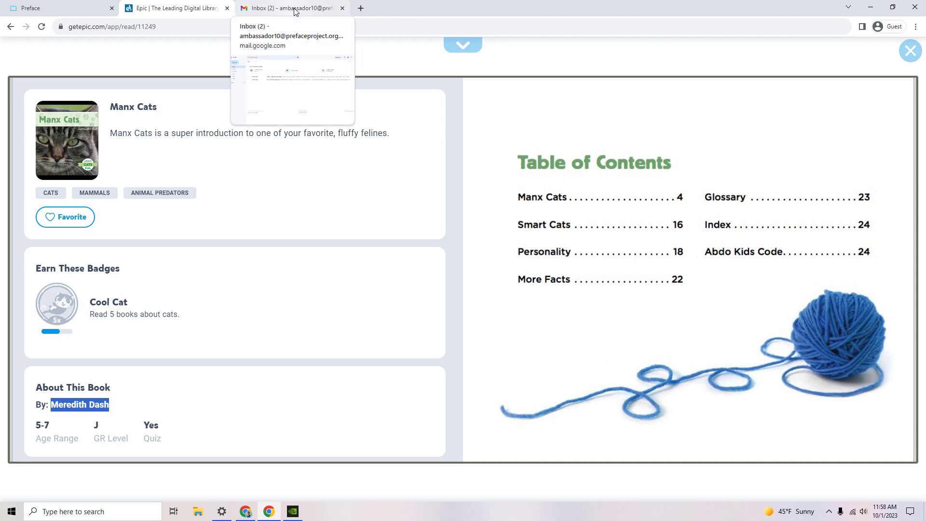
pyautogui.click(73, 5)
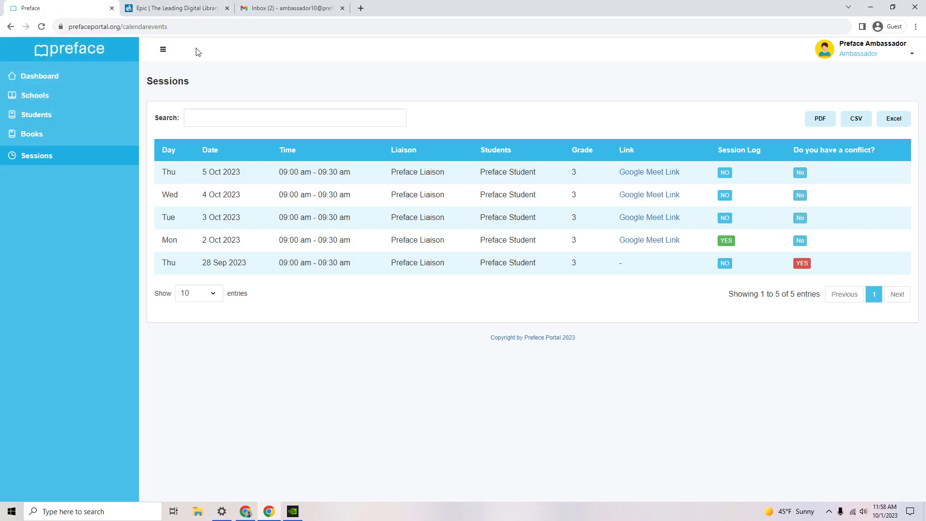
# Step: Join the Google Meet call for the 3 Oct 2023 session, leave it and close the meeting page
pyautogui.click(648, 218)
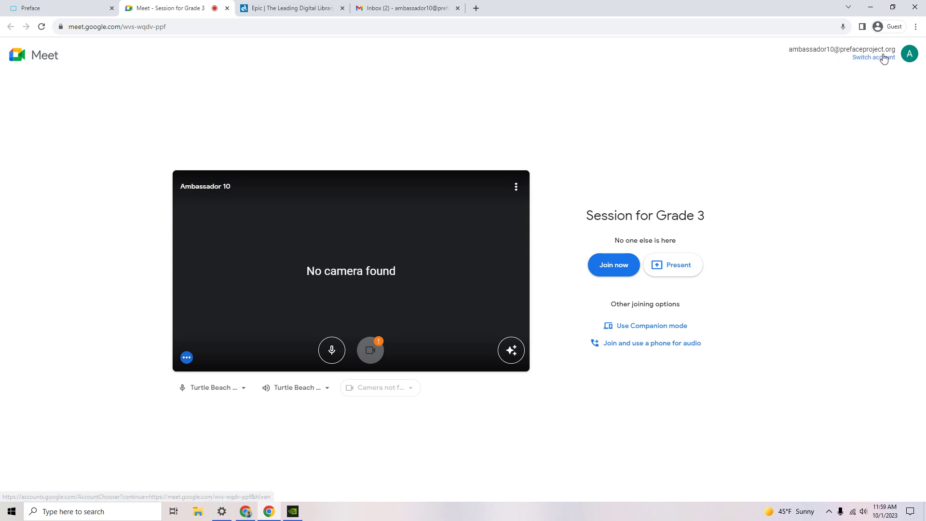
pyautogui.click(617, 268)
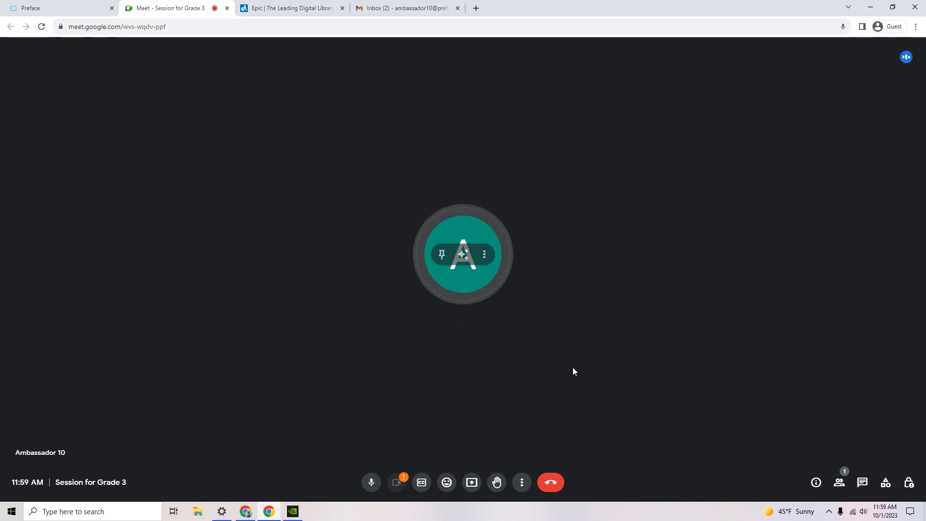
pyautogui.click(551, 484)
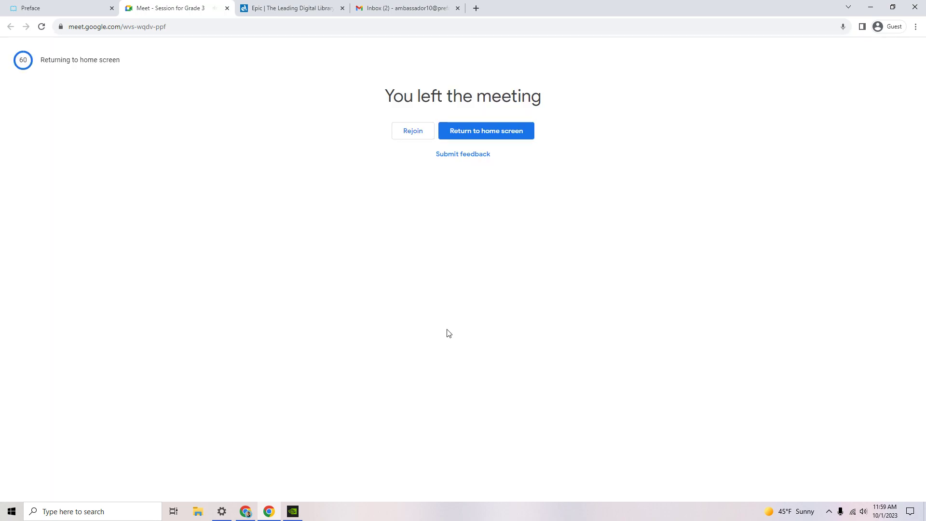
pyautogui.click(227, 8)
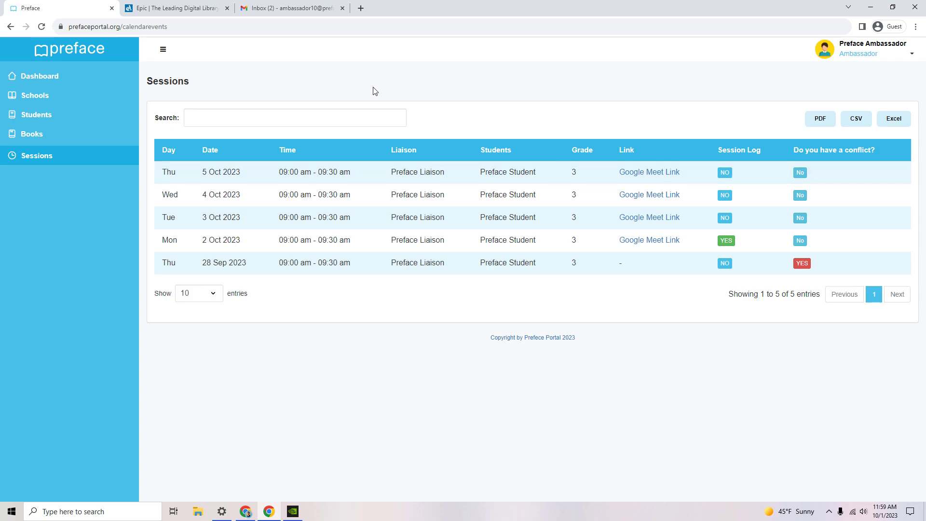
# Step: Start a new book record in the Preface portal and fill its title with "Manx Cats" copied from the Epic page
pyautogui.click(41, 138)
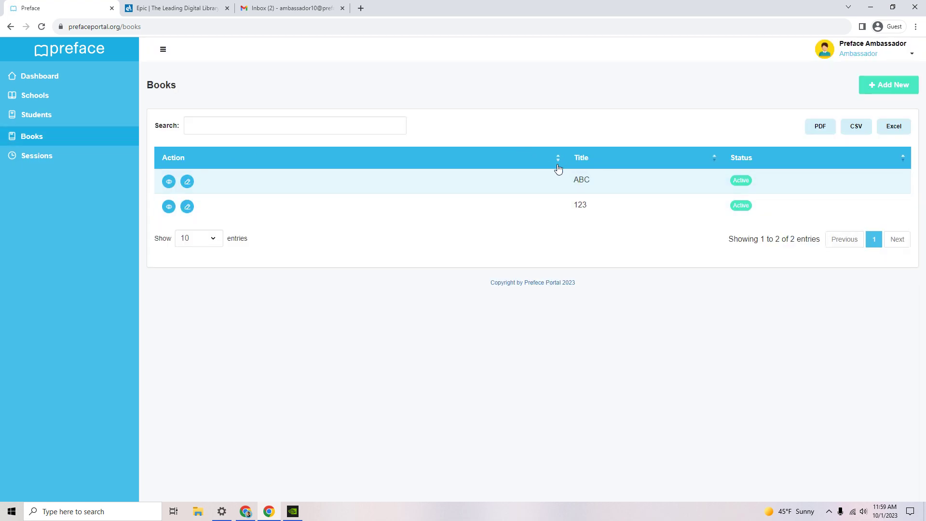
pyautogui.click(877, 89)
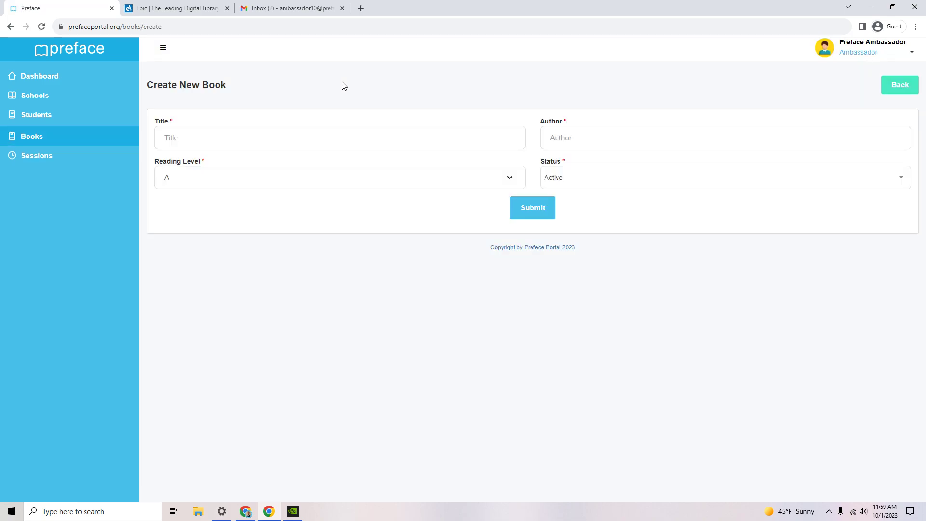
pyautogui.click(178, 9)
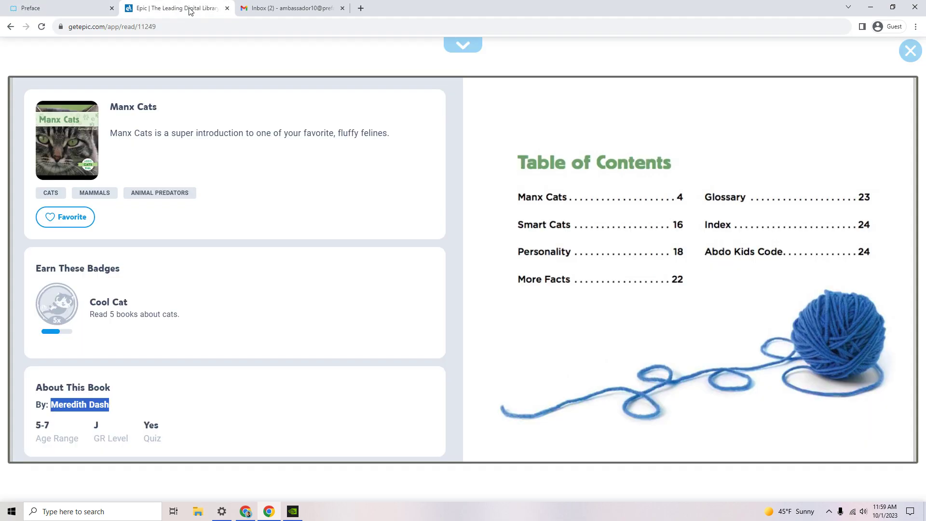
pyautogui.moveTo(111, 107); pyautogui.dragTo(158, 110)
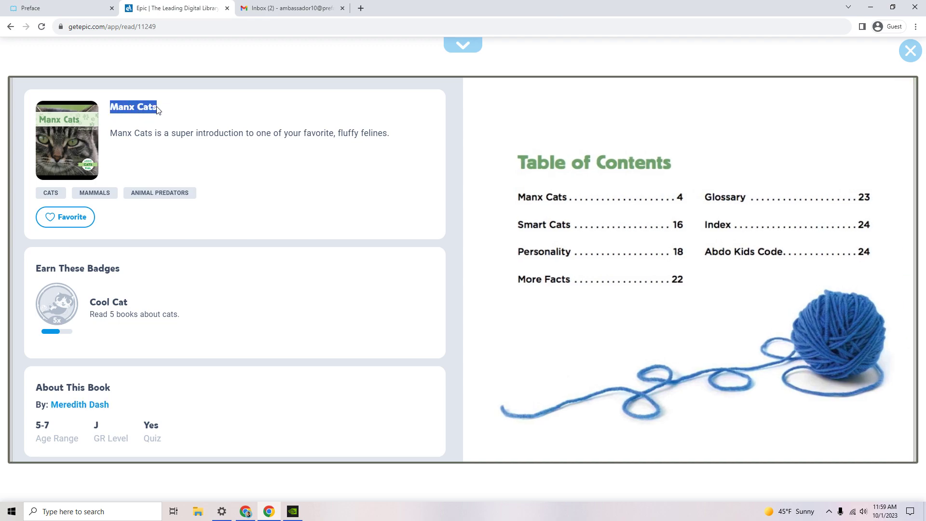
pyautogui.rightClick(158, 110)
pyautogui.click(178, 114)
pyautogui.click(76, 3)
pyautogui.rightClick(207, 139)
pyautogui.click(242, 205)
# Step: Copy the author's name from the Epic book page into the new book's author field in Preface
pyautogui.click(182, 9)
pyautogui.moveTo(50, 405); pyautogui.dragTo(106, 409)
pyautogui.rightClick(106, 409)
pyautogui.click(126, 411)
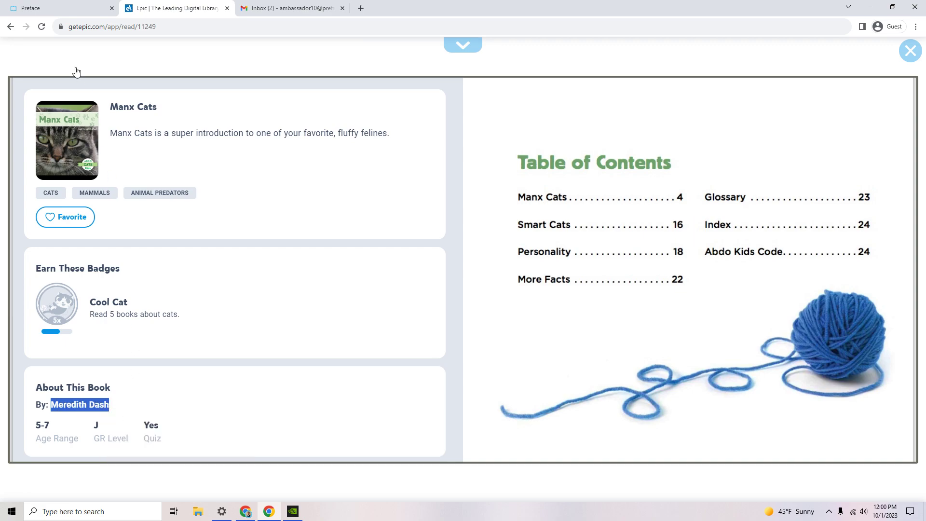
pyautogui.click(62, 9)
pyautogui.rightClick(602, 137)
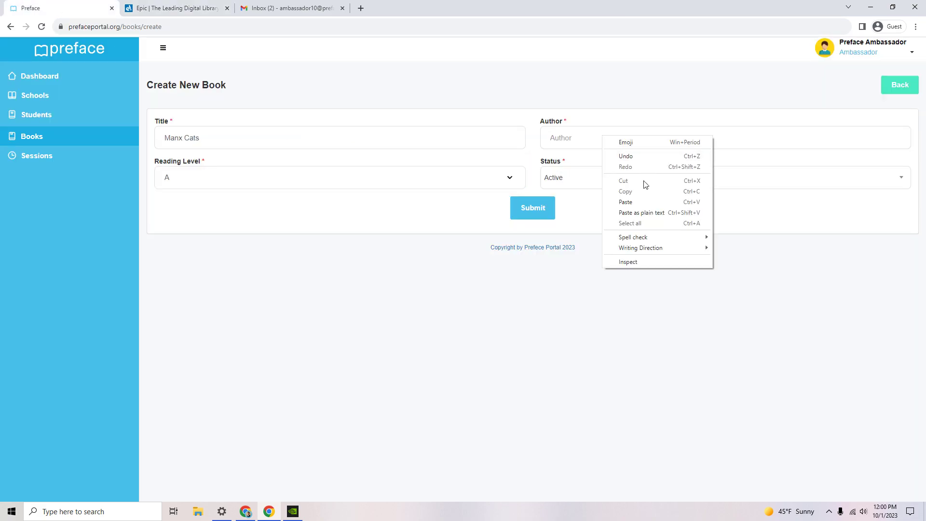
pyautogui.click(635, 203)
# Step: Check the book's GR level in Epic, set the new book's reading level to J and submit the record
pyautogui.click(184, 9)
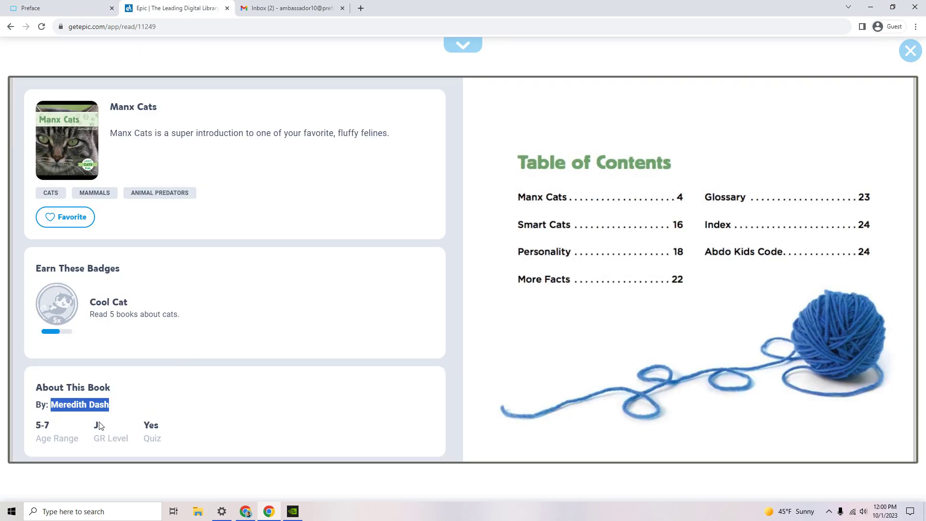
pyautogui.click(48, 9)
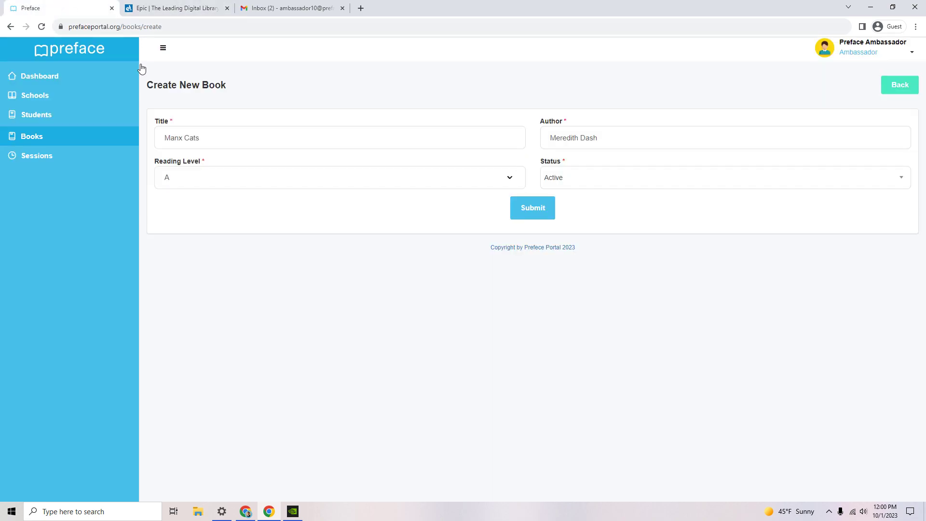
pyautogui.click(362, 179)
pyautogui.click(193, 276)
pyautogui.click(532, 212)
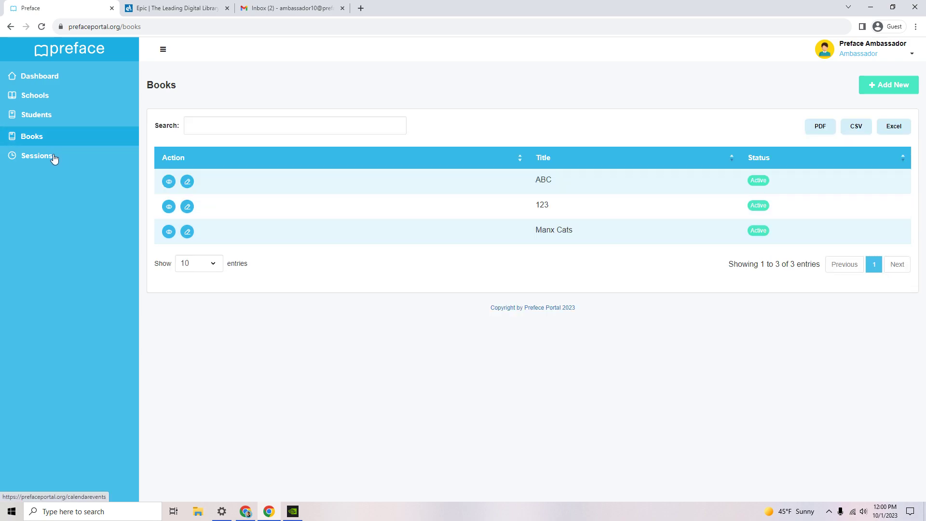
# Step: Open the session log for the 3 Oct 2023 session and add the books Manx Cats and 123
pyautogui.click(54, 157)
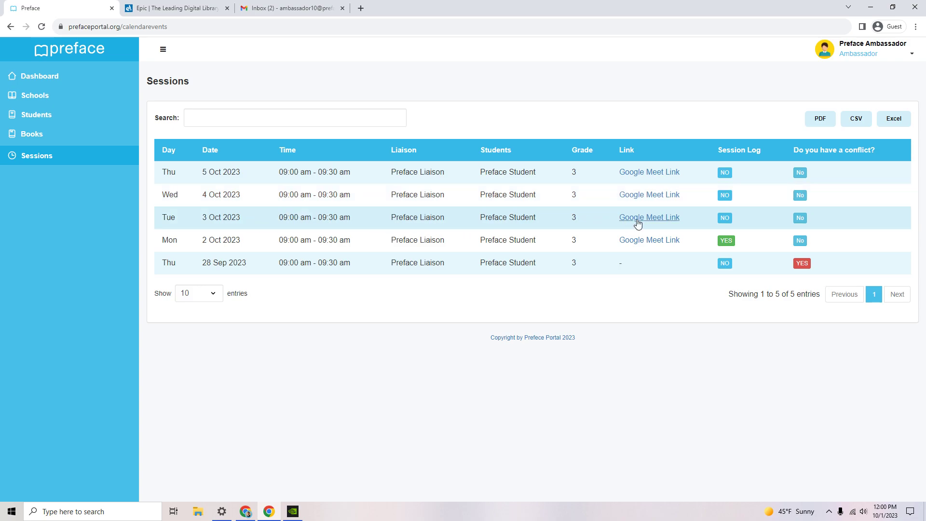
pyautogui.click(729, 220)
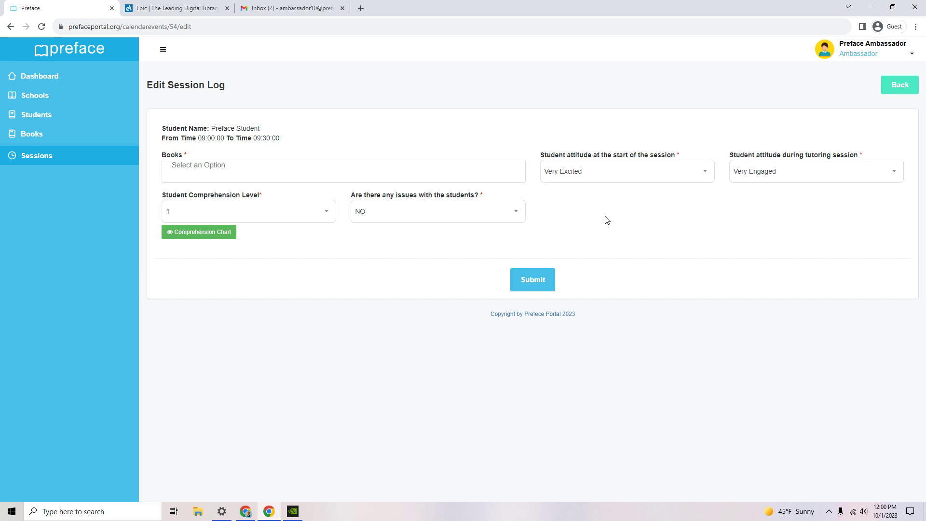
pyautogui.click(245, 164)
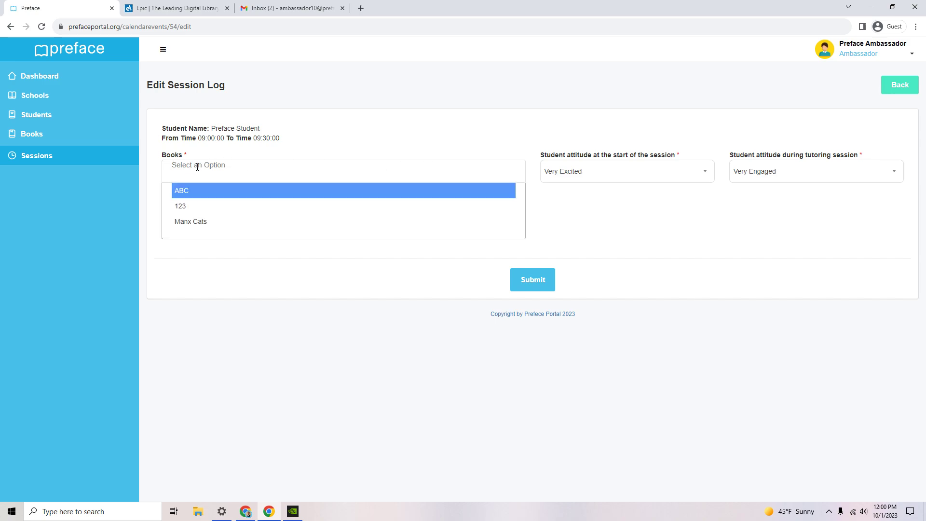
pyautogui.click(196, 222)
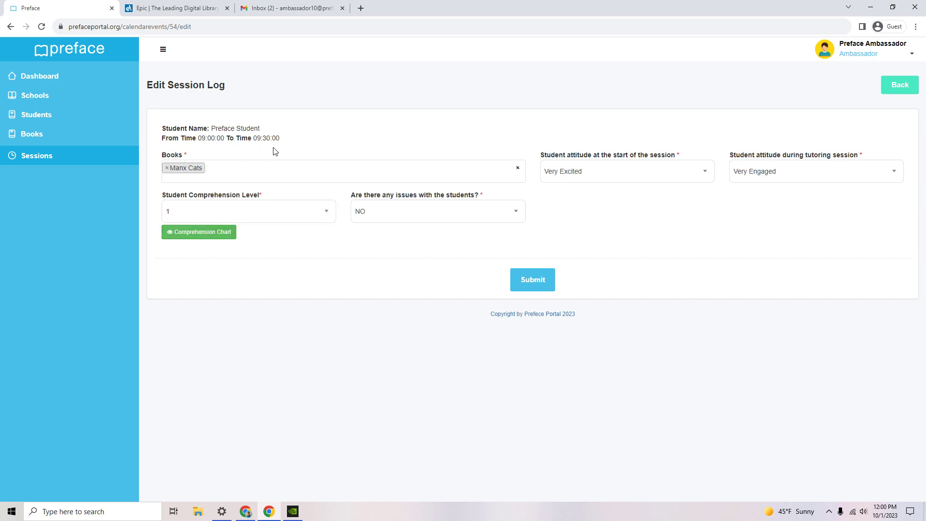
pyautogui.click(244, 167)
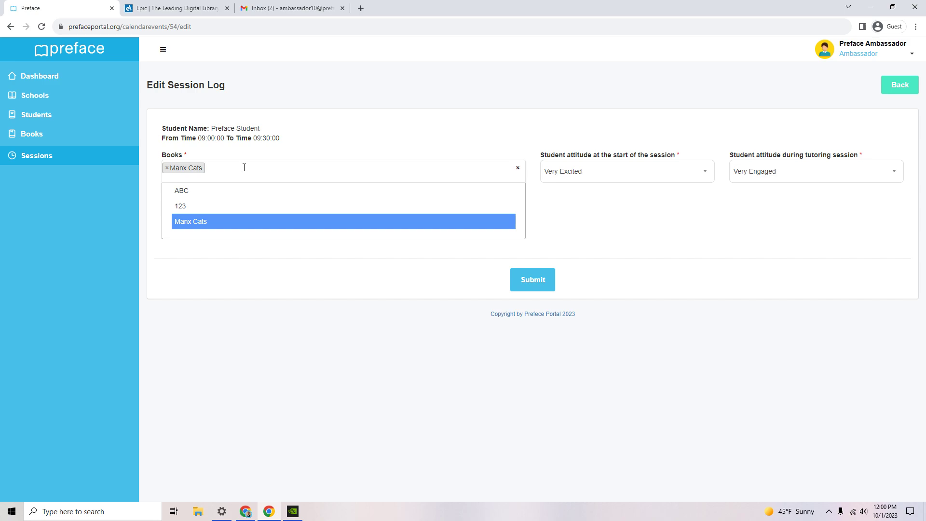
pyautogui.click(209, 206)
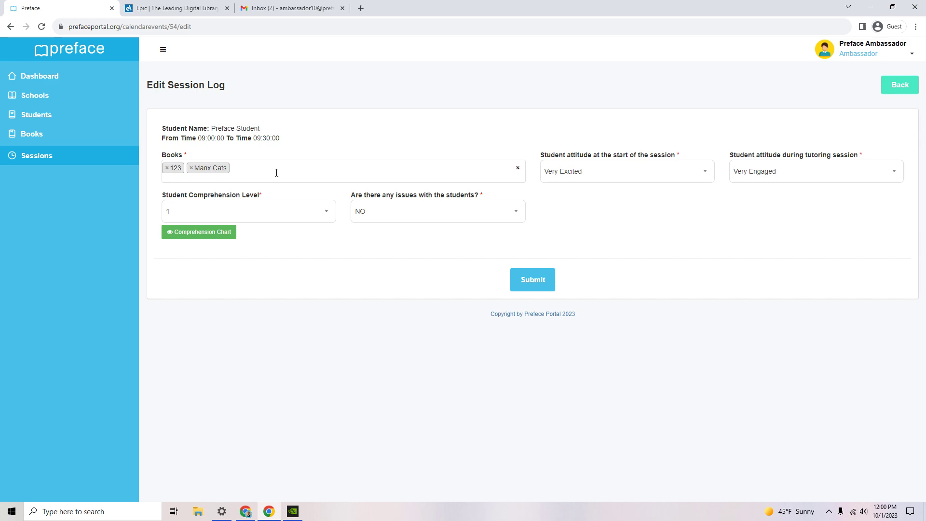
# Step: Set the student's attitude to Very Excited at the start of the session and Very Engaged during tutoring
pyautogui.click(590, 174)
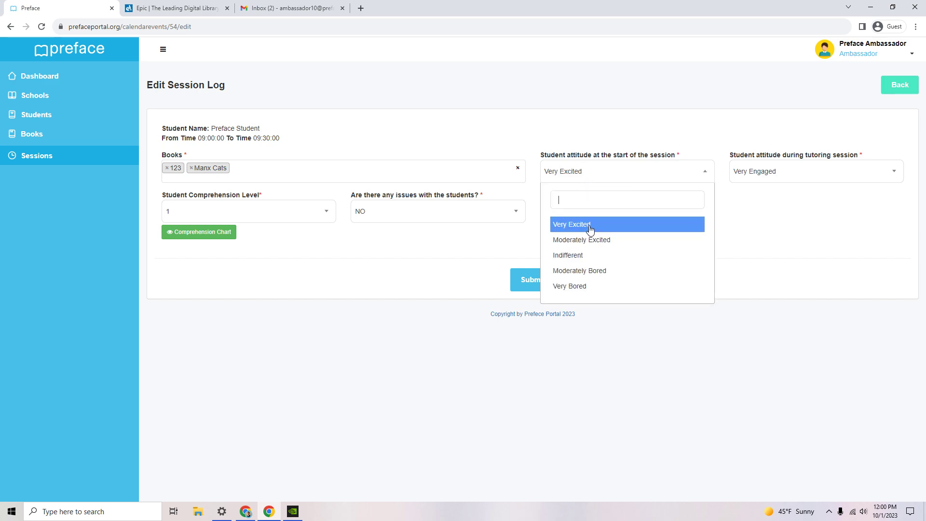
pyautogui.click(606, 228)
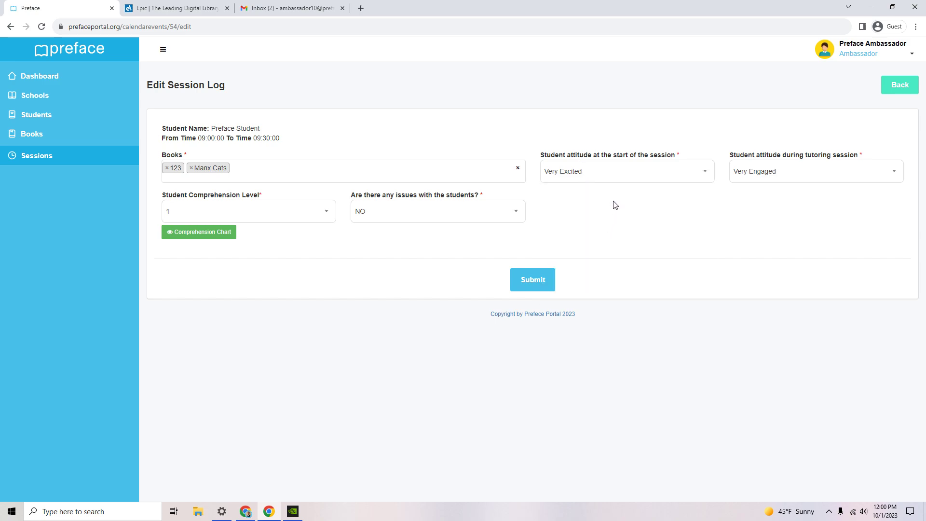
pyautogui.click(758, 175)
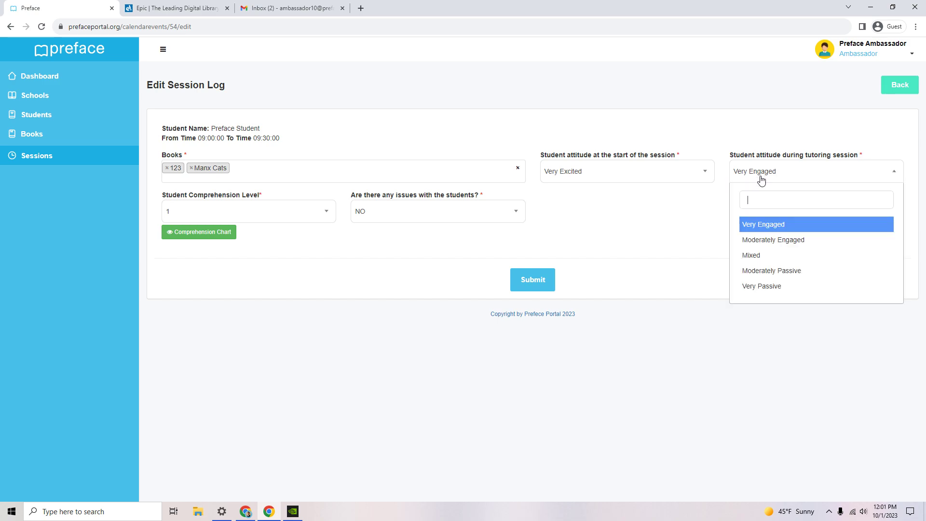
pyautogui.click(795, 226)
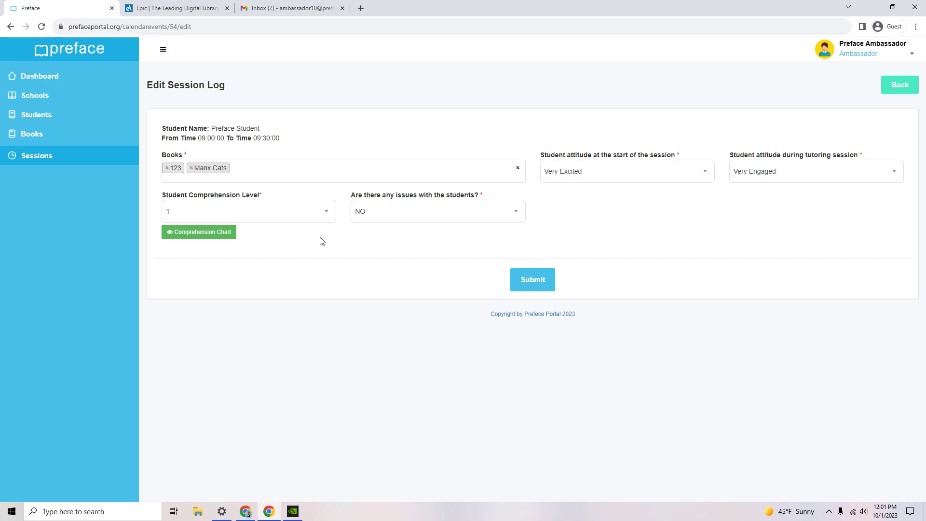
# Step: Review the answer options for student issues and the chart explaining the reading comprehension levels
pyautogui.click(368, 216)
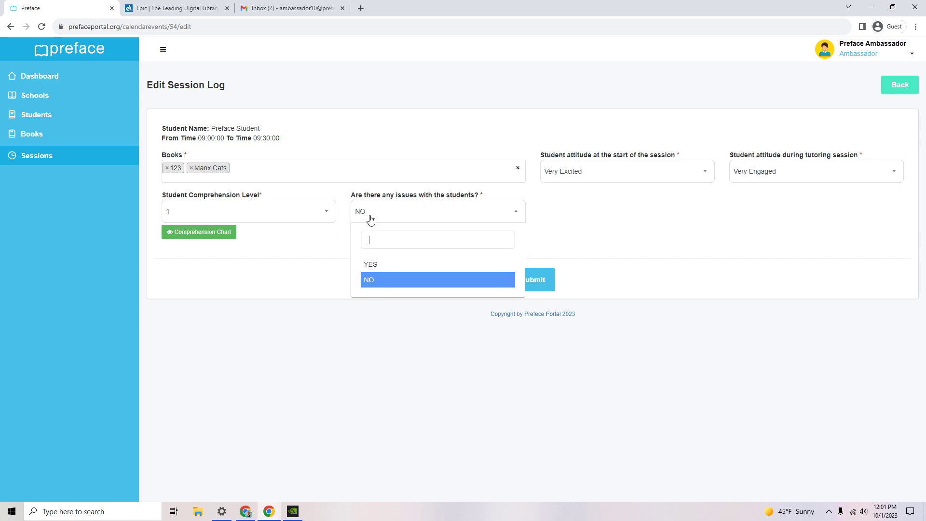
pyautogui.click(341, 248)
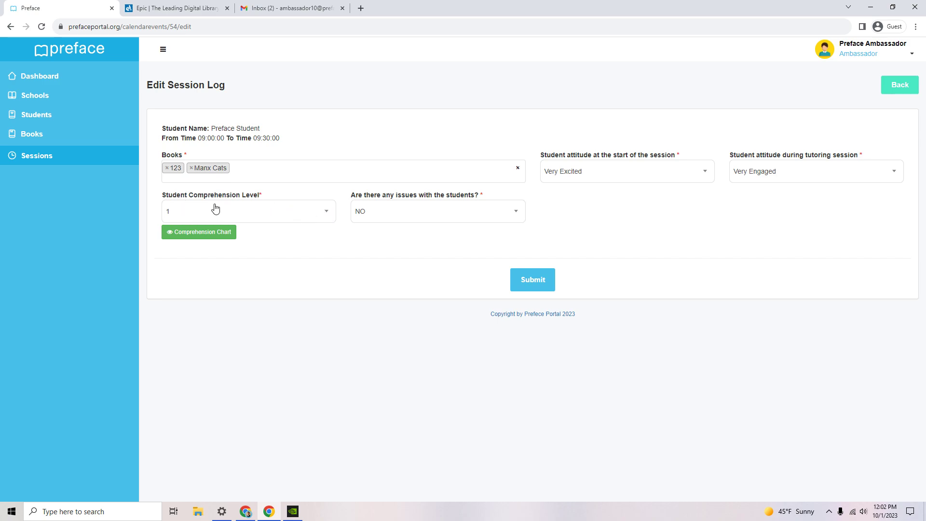
pyautogui.click(198, 234)
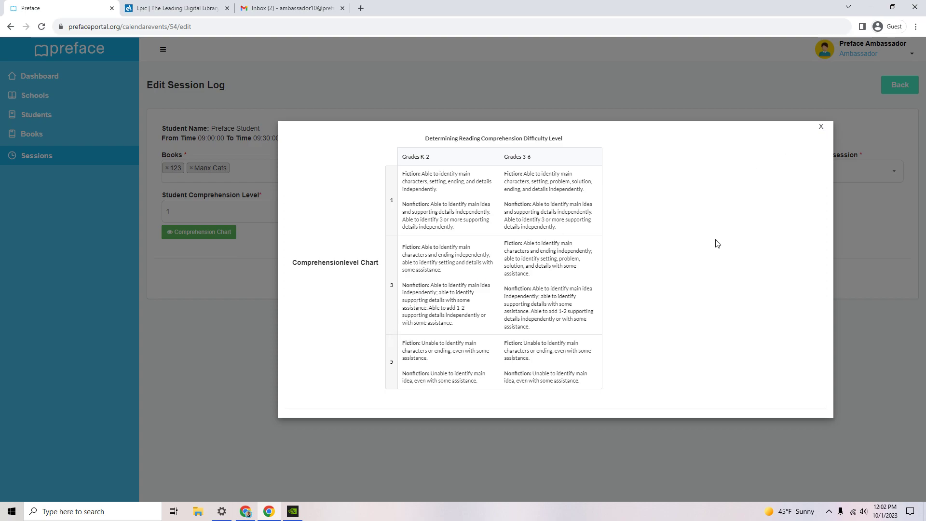
pyautogui.click(822, 127)
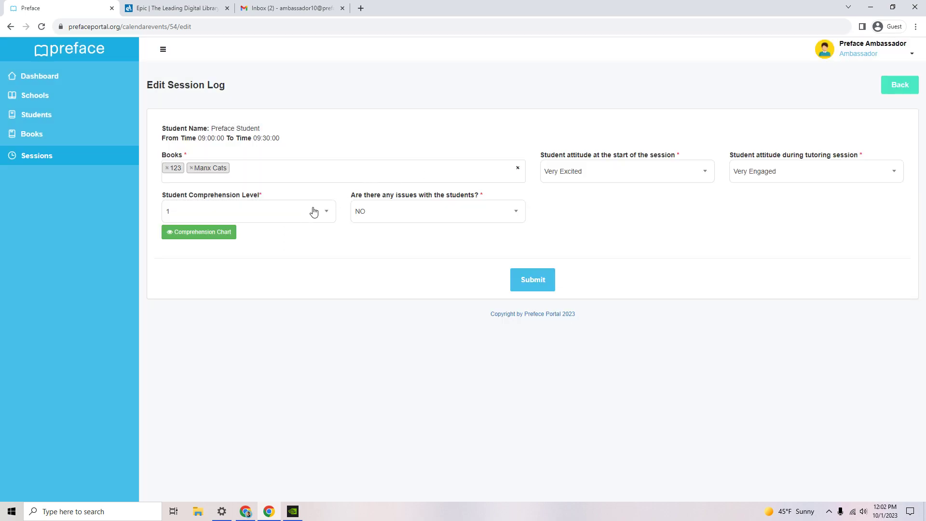
# Step: Set the student comprehension level to 4 and submit the session log
pyautogui.click(328, 212)
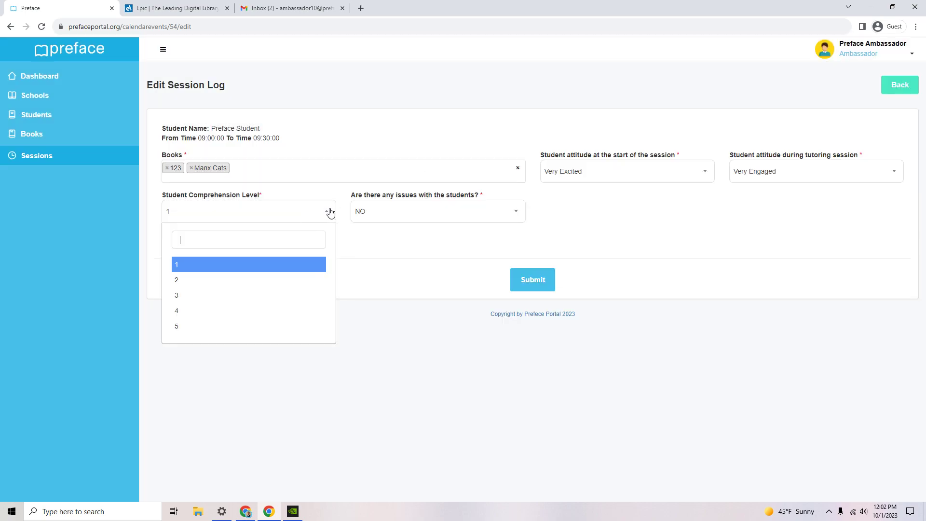
pyautogui.click(226, 311)
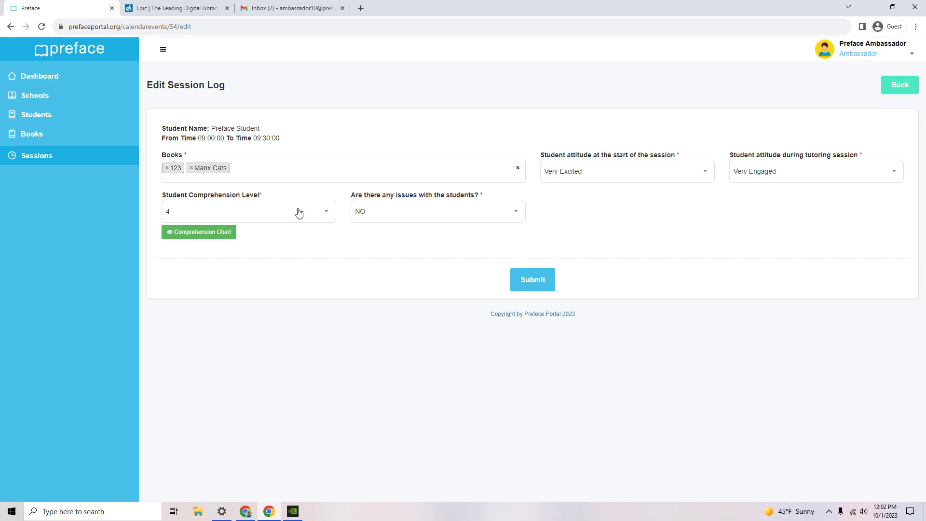
pyautogui.click(534, 284)
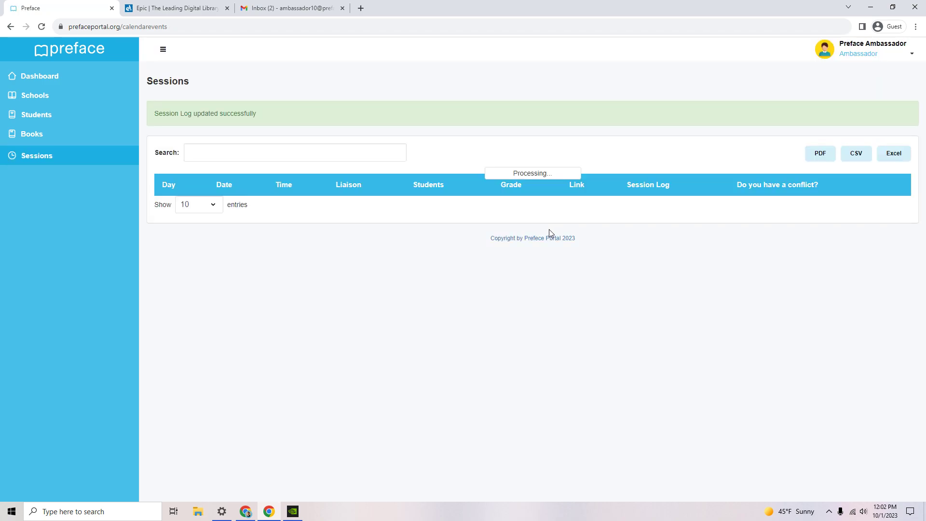